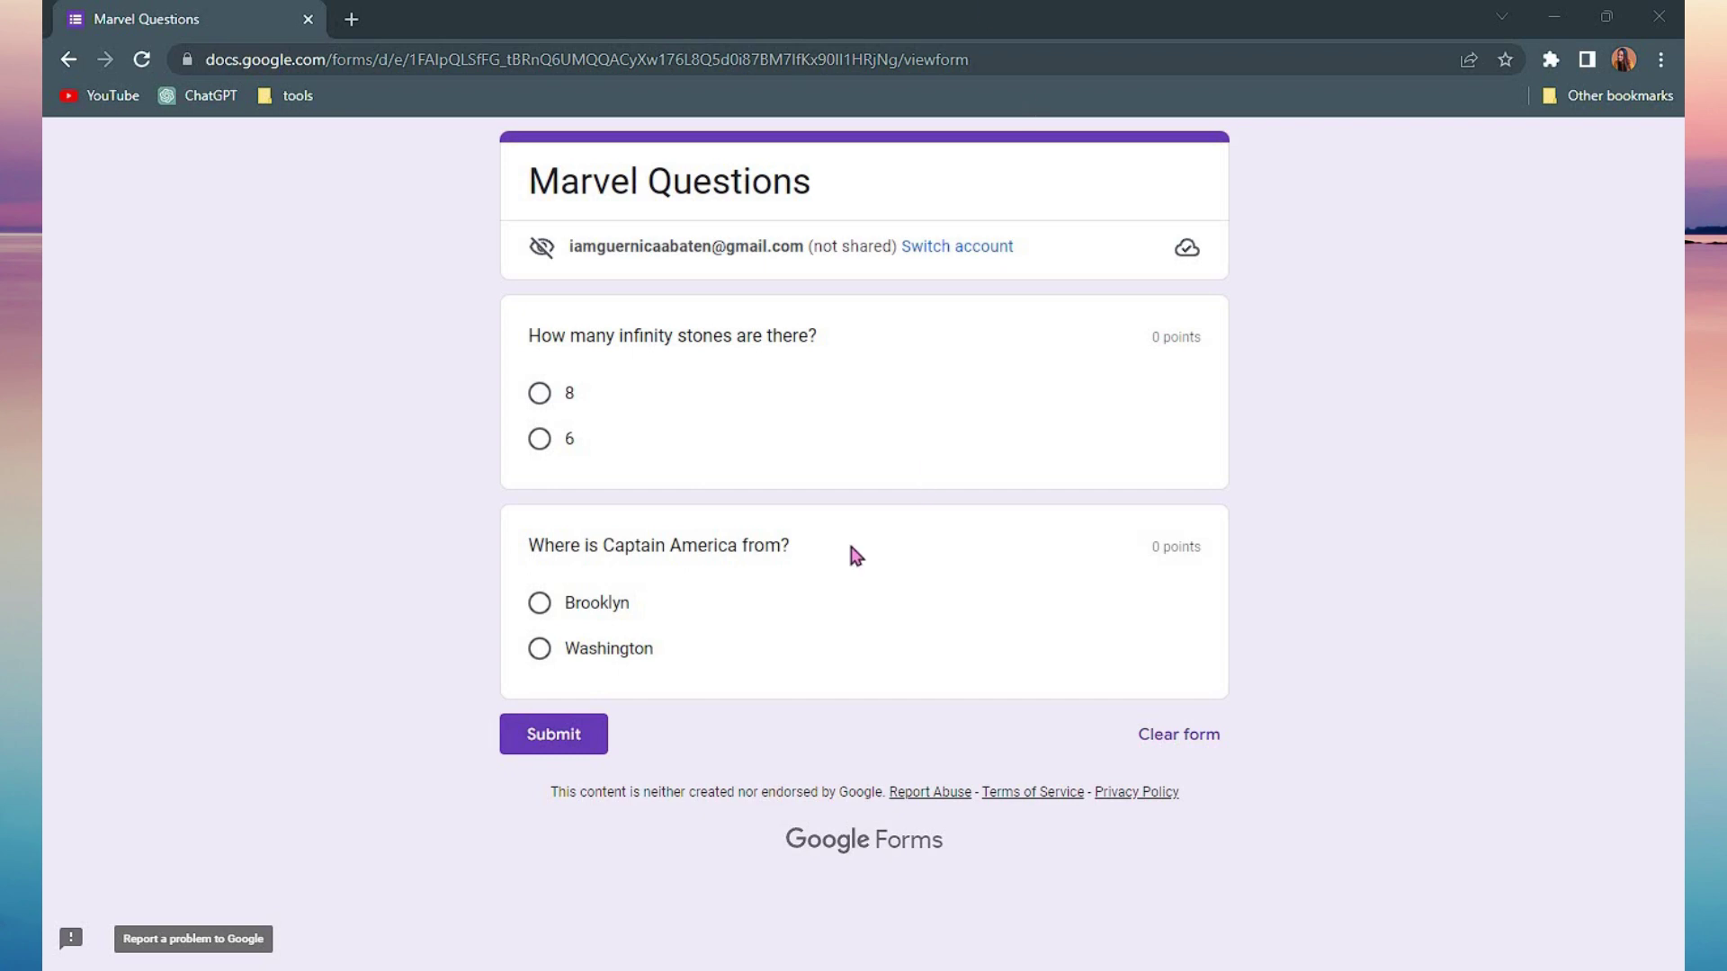
View the quiz form's HTML page source in a second tab.
right_click(1346, 266)
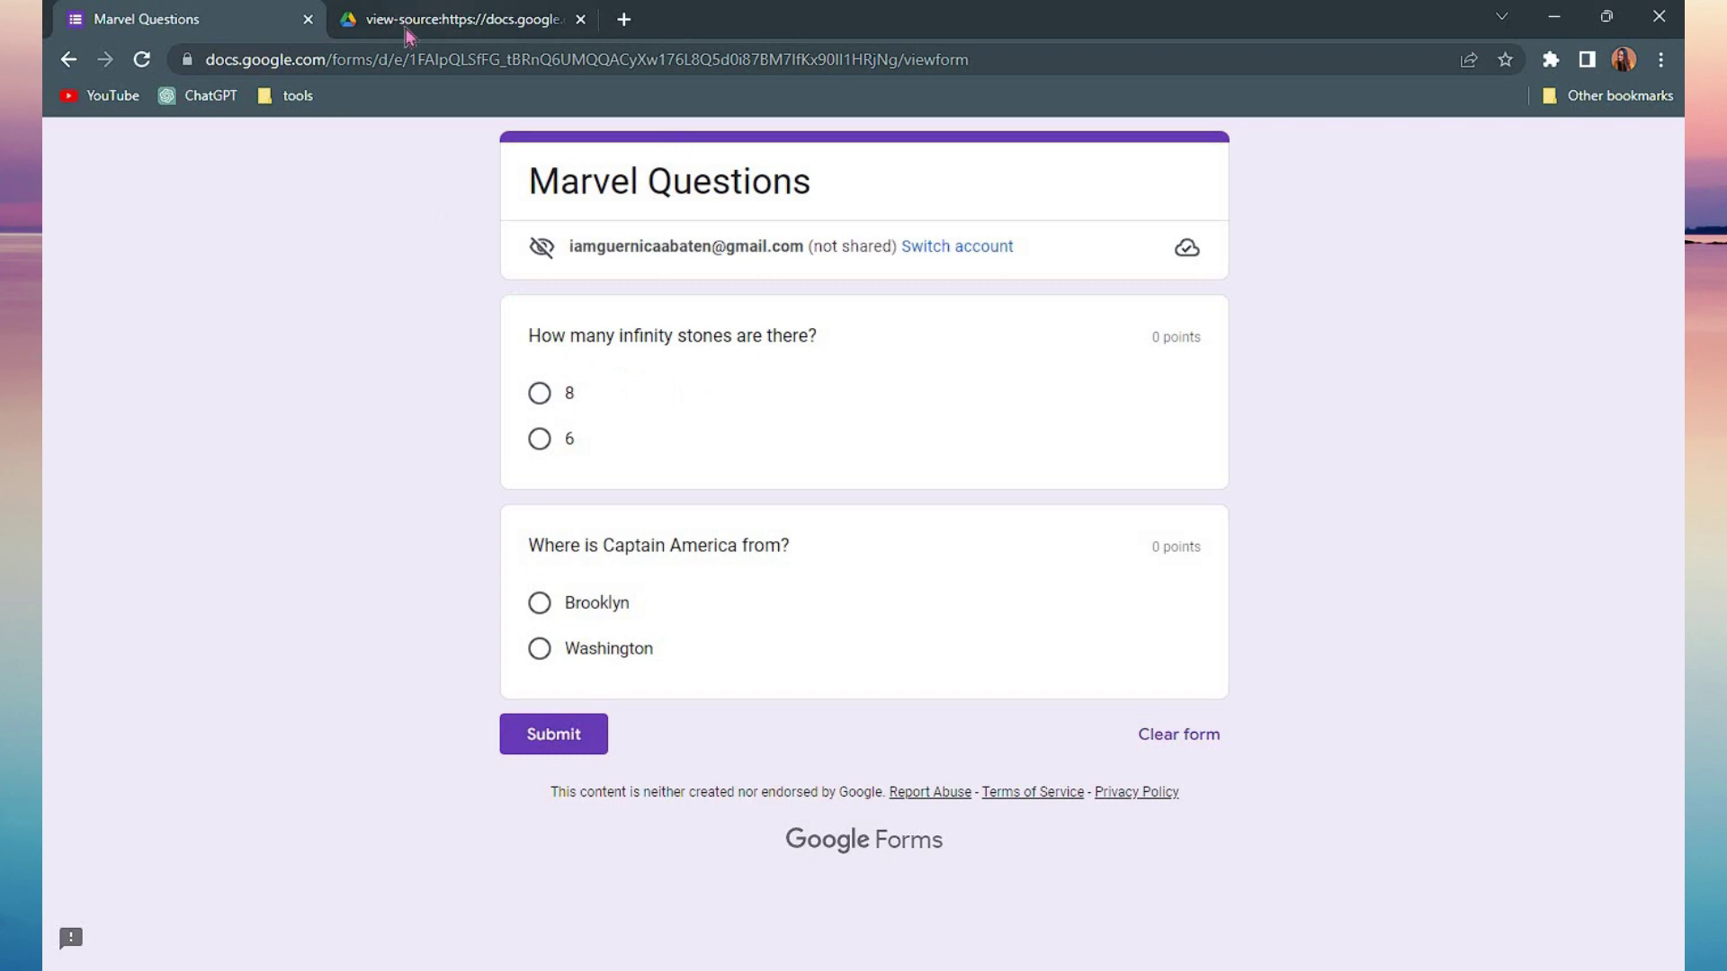
click(401, 19)
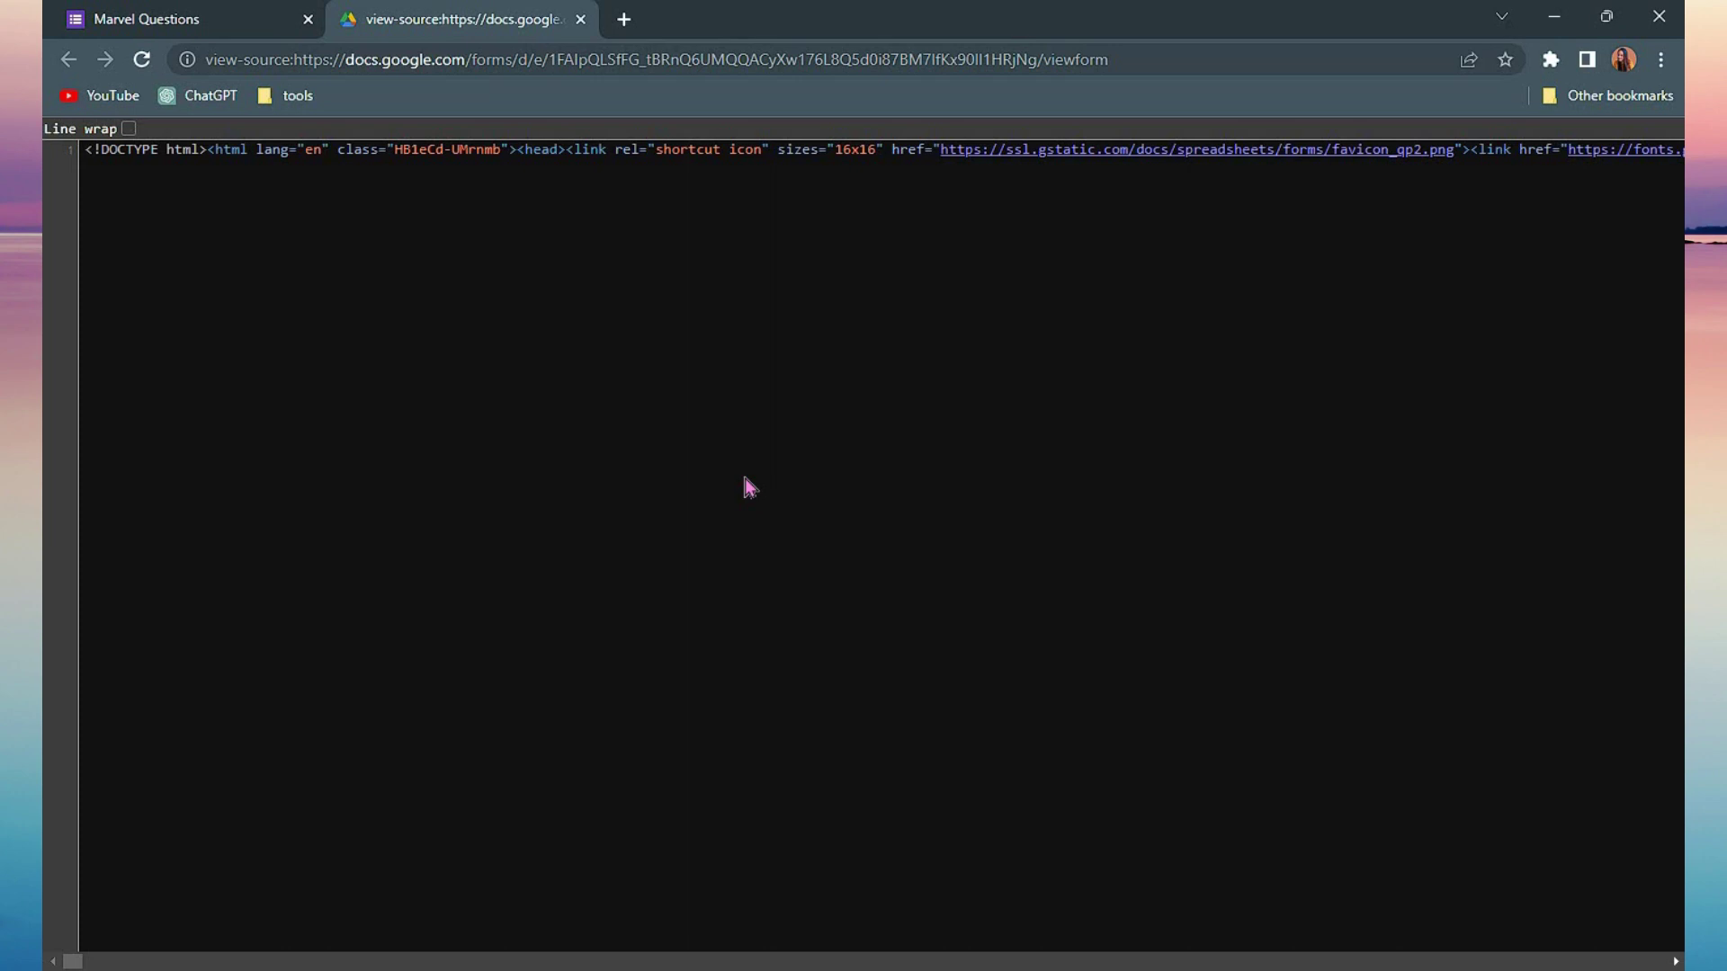
Search the page source for "How many infinity stones are there?" and jump to its last match beside the answer data.
click(112, 29)
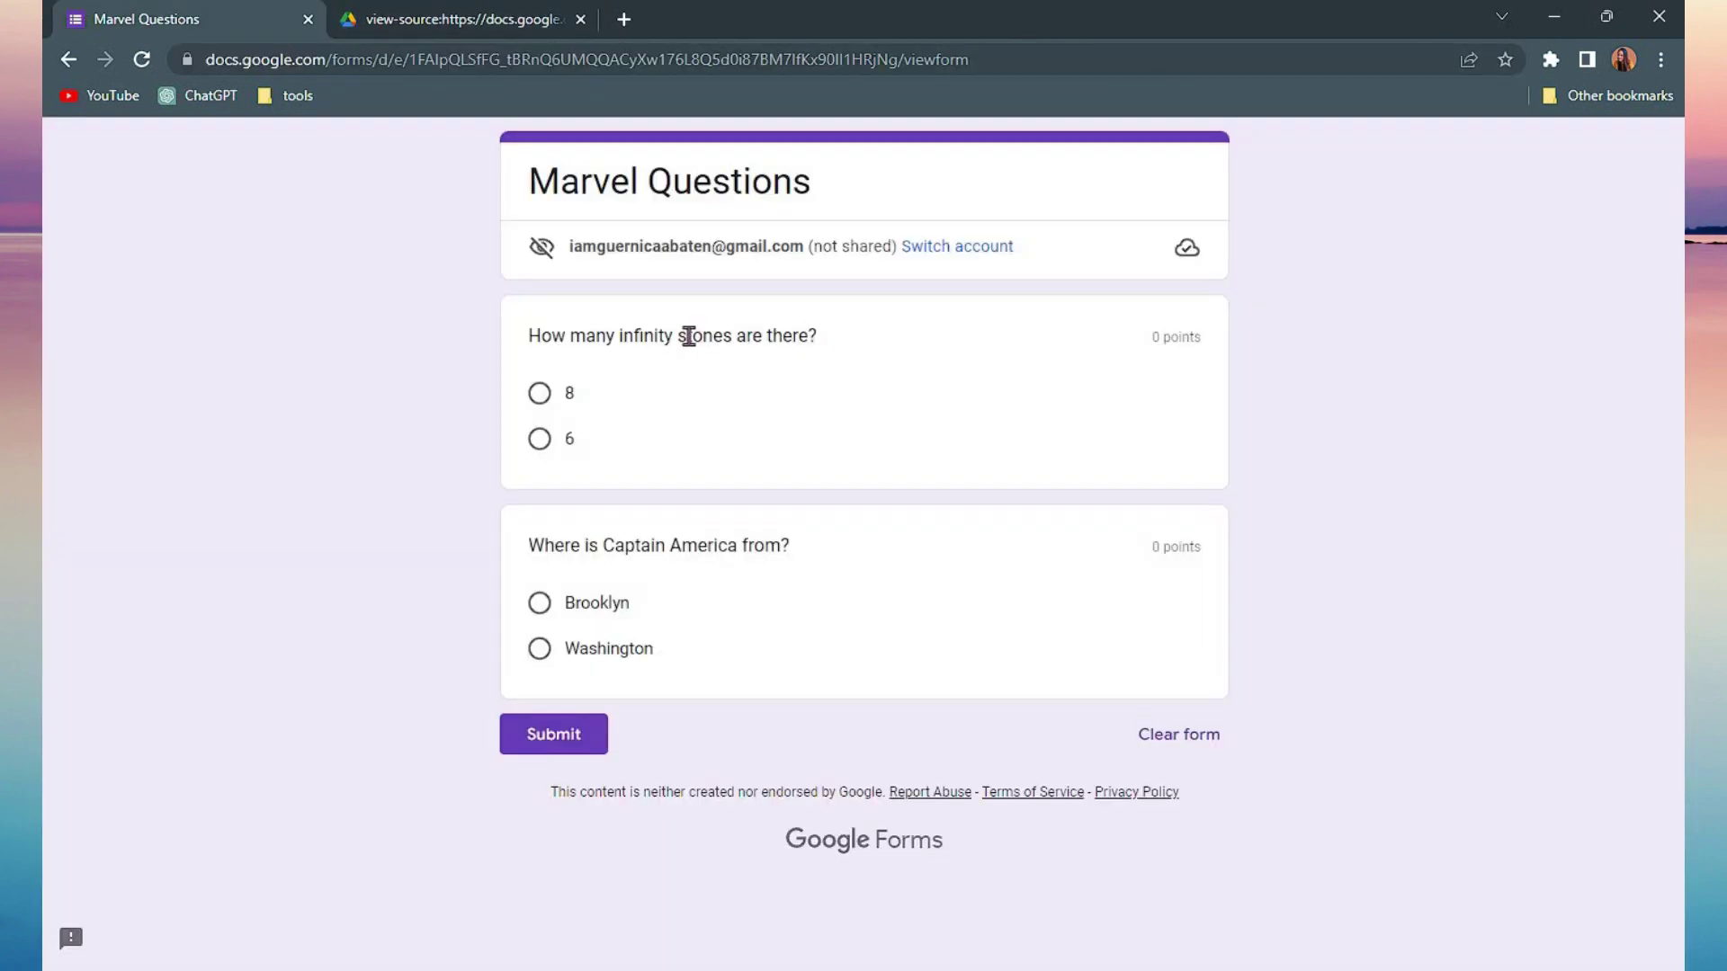
drag(687, 334, 528, 335)
key(ctrl+c)
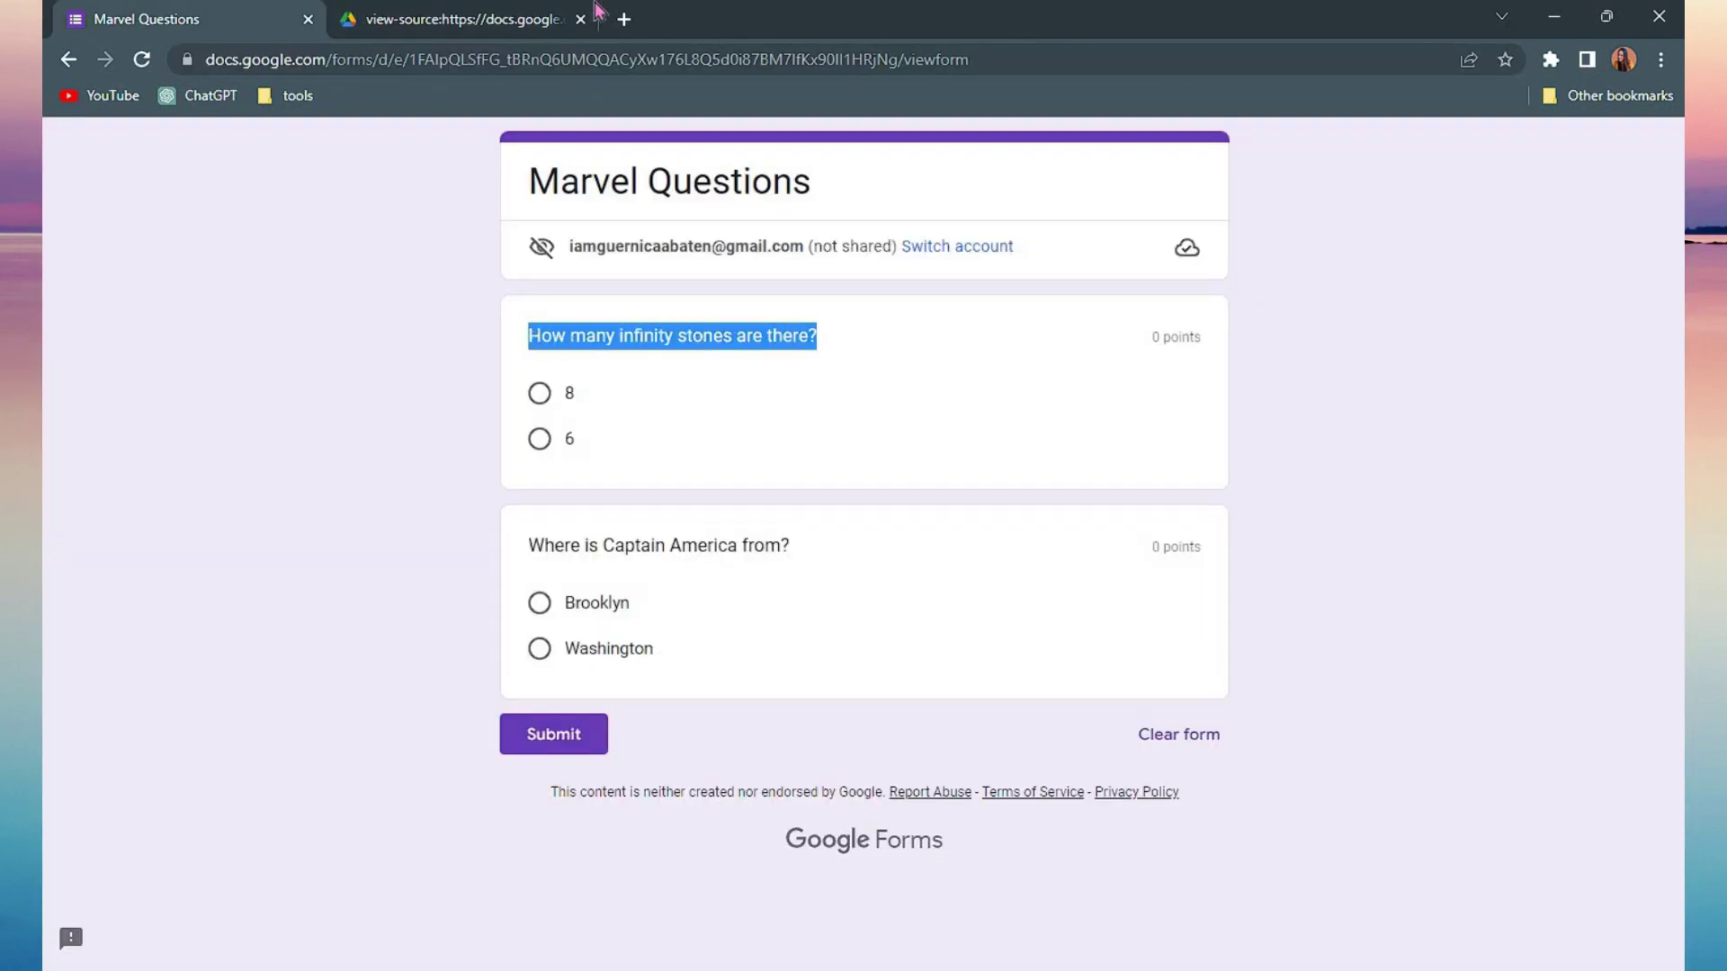
click(524, 19)
key(ctrl+f)
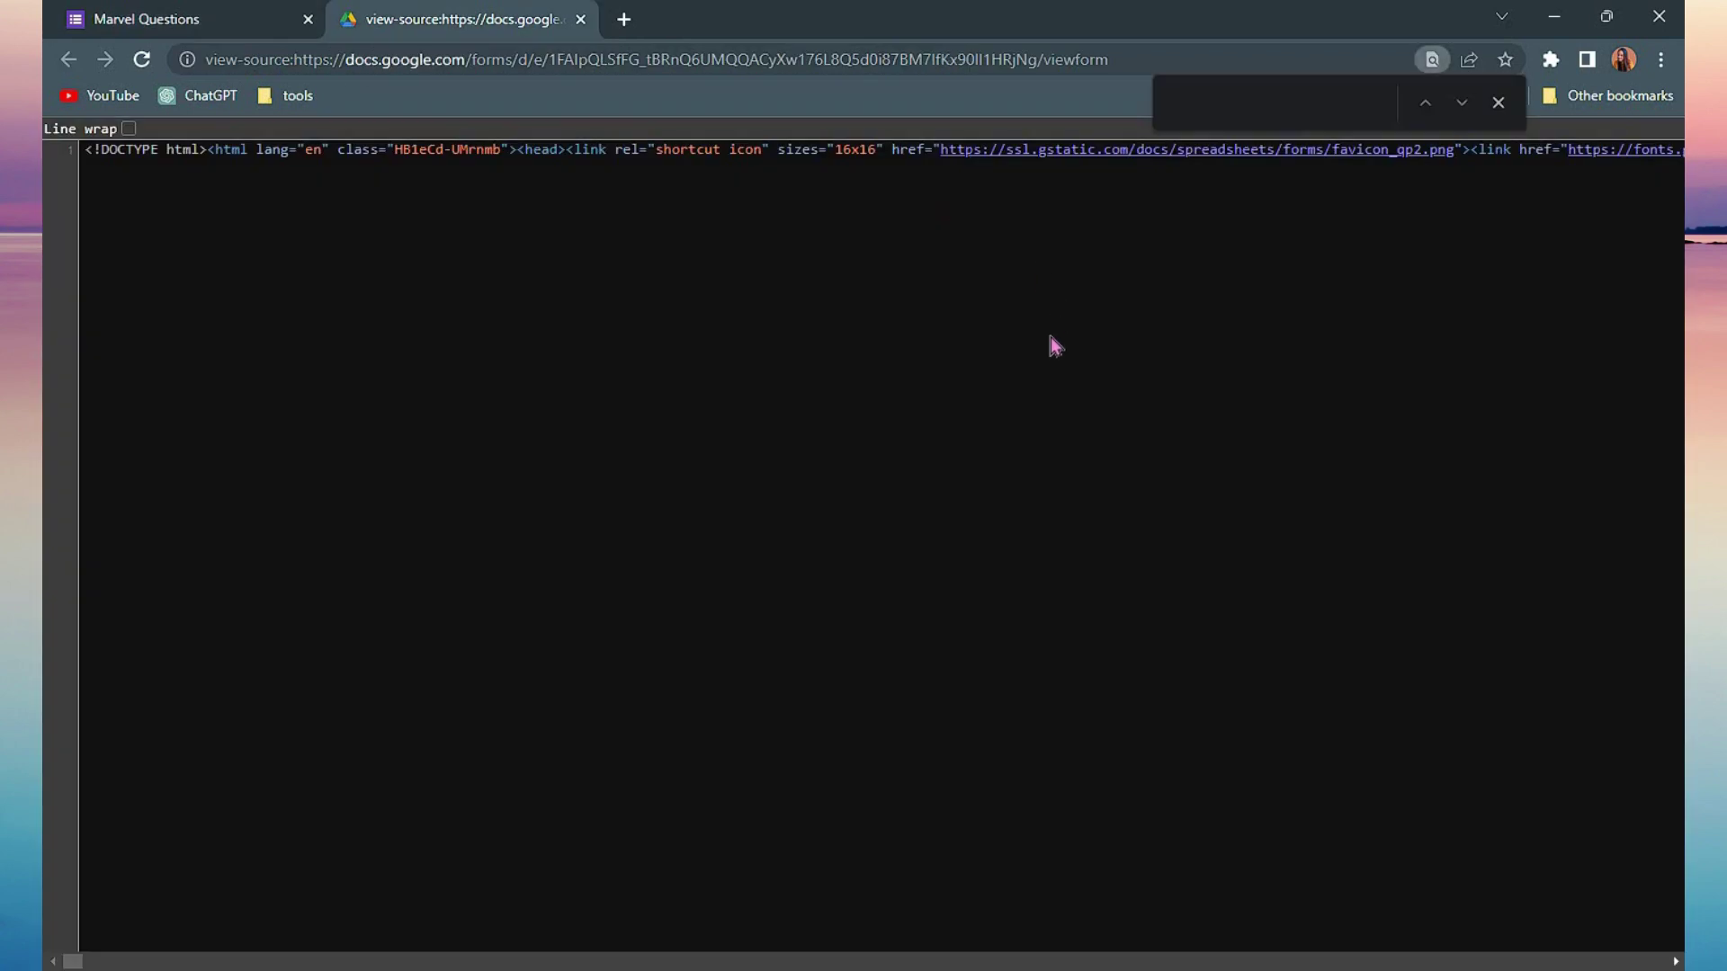
key(ctrl+v)
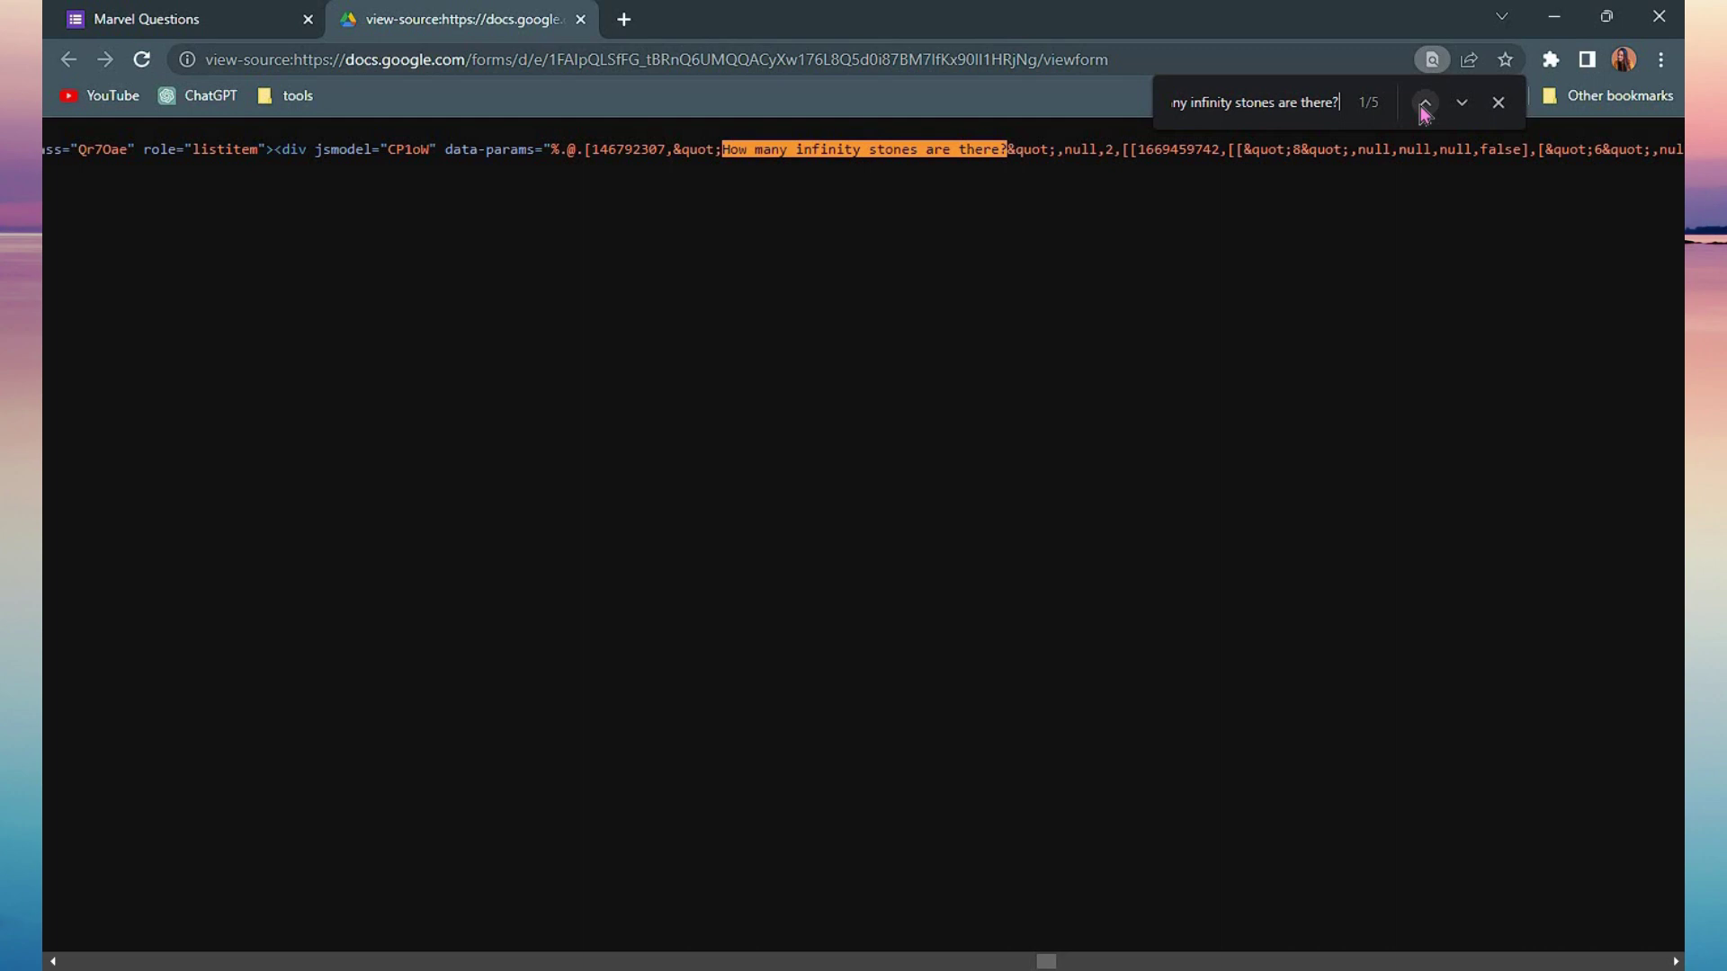
click(1424, 104)
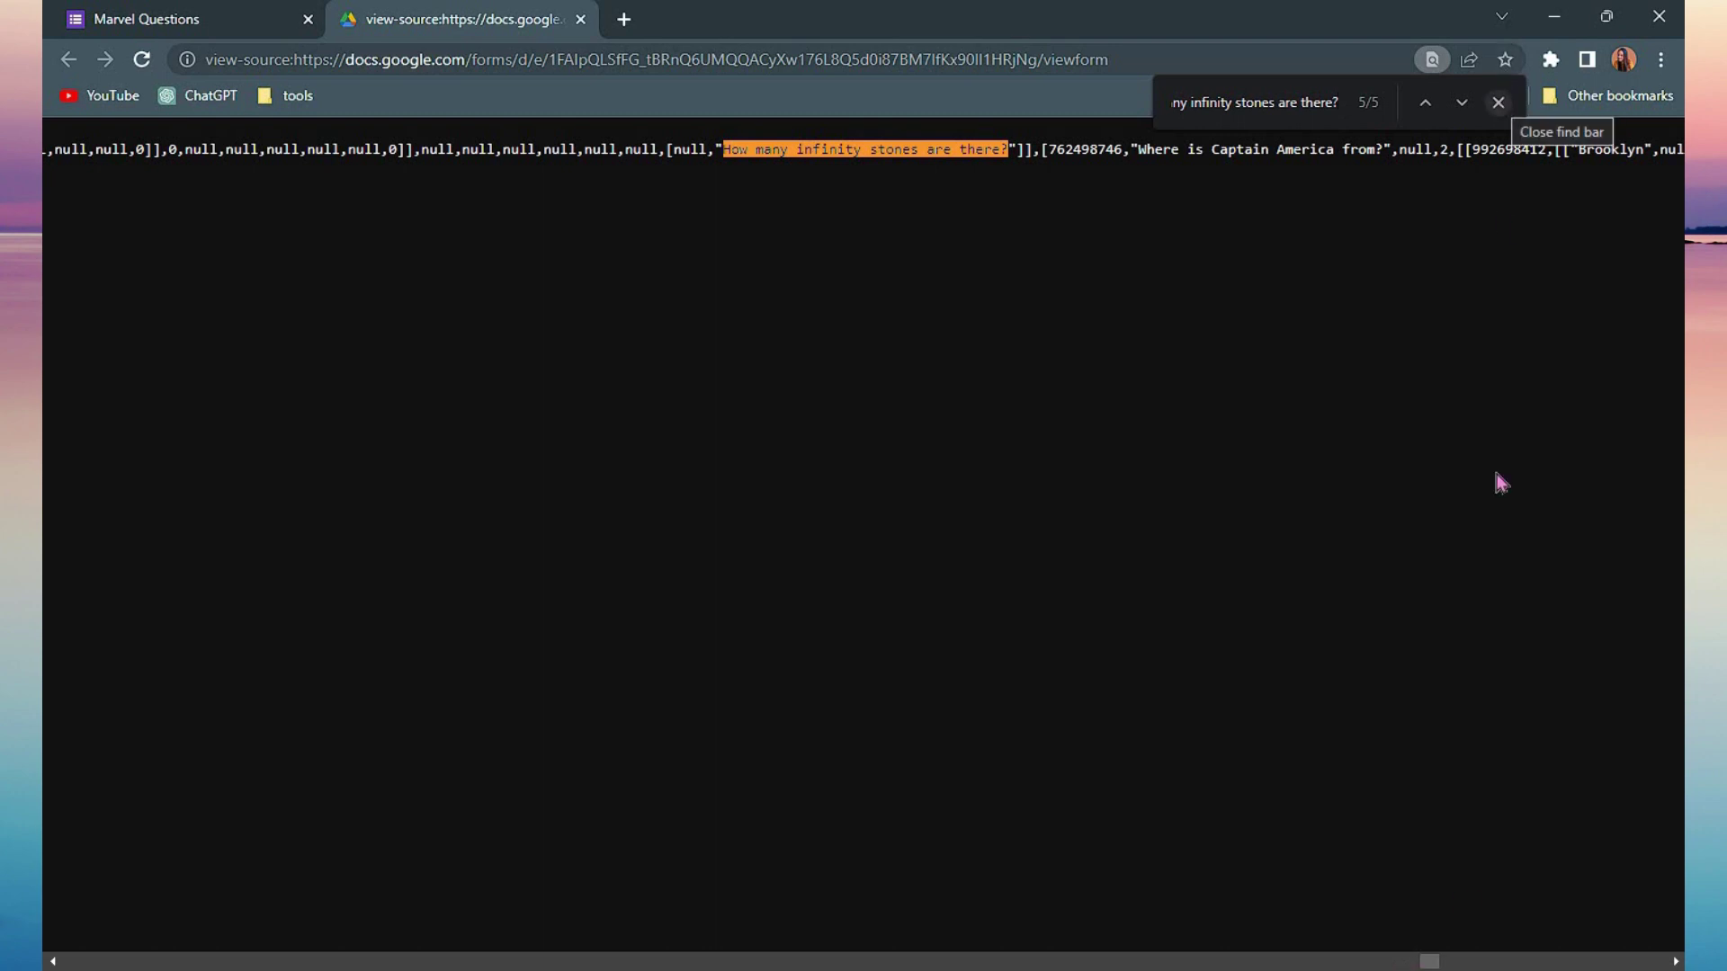
key(Escape)
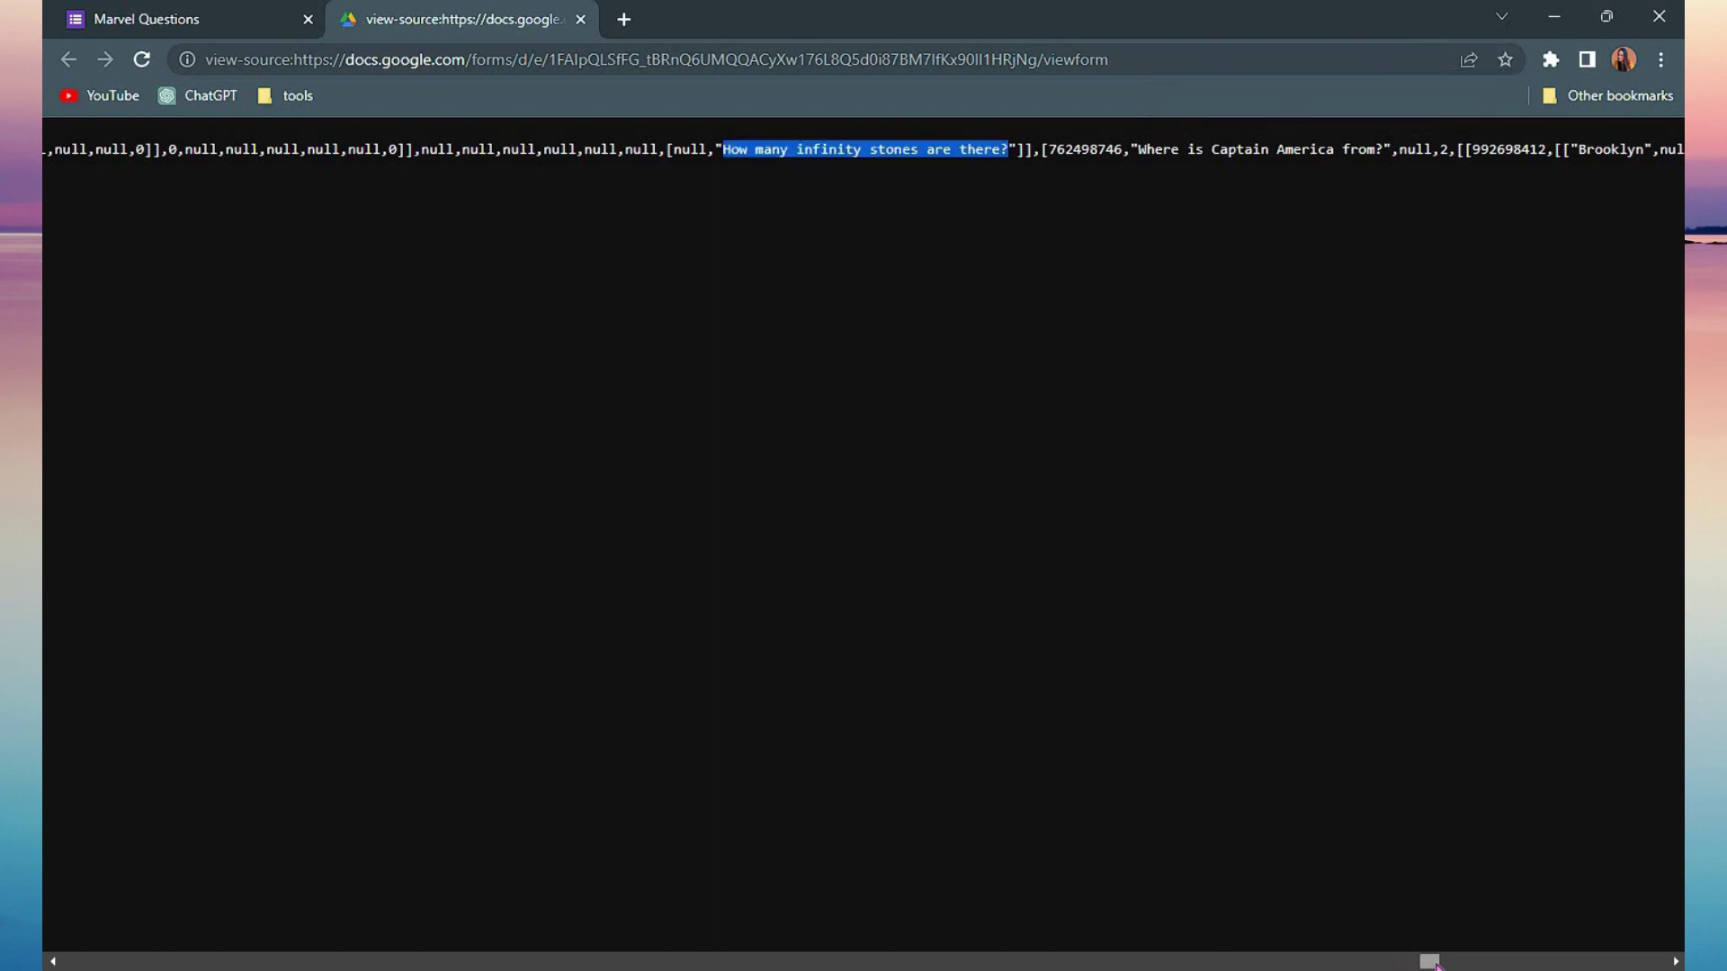
Answer 6 for the infinity stones question on the quiz form, checking the source again.
drag(1431, 963, 1426, 963)
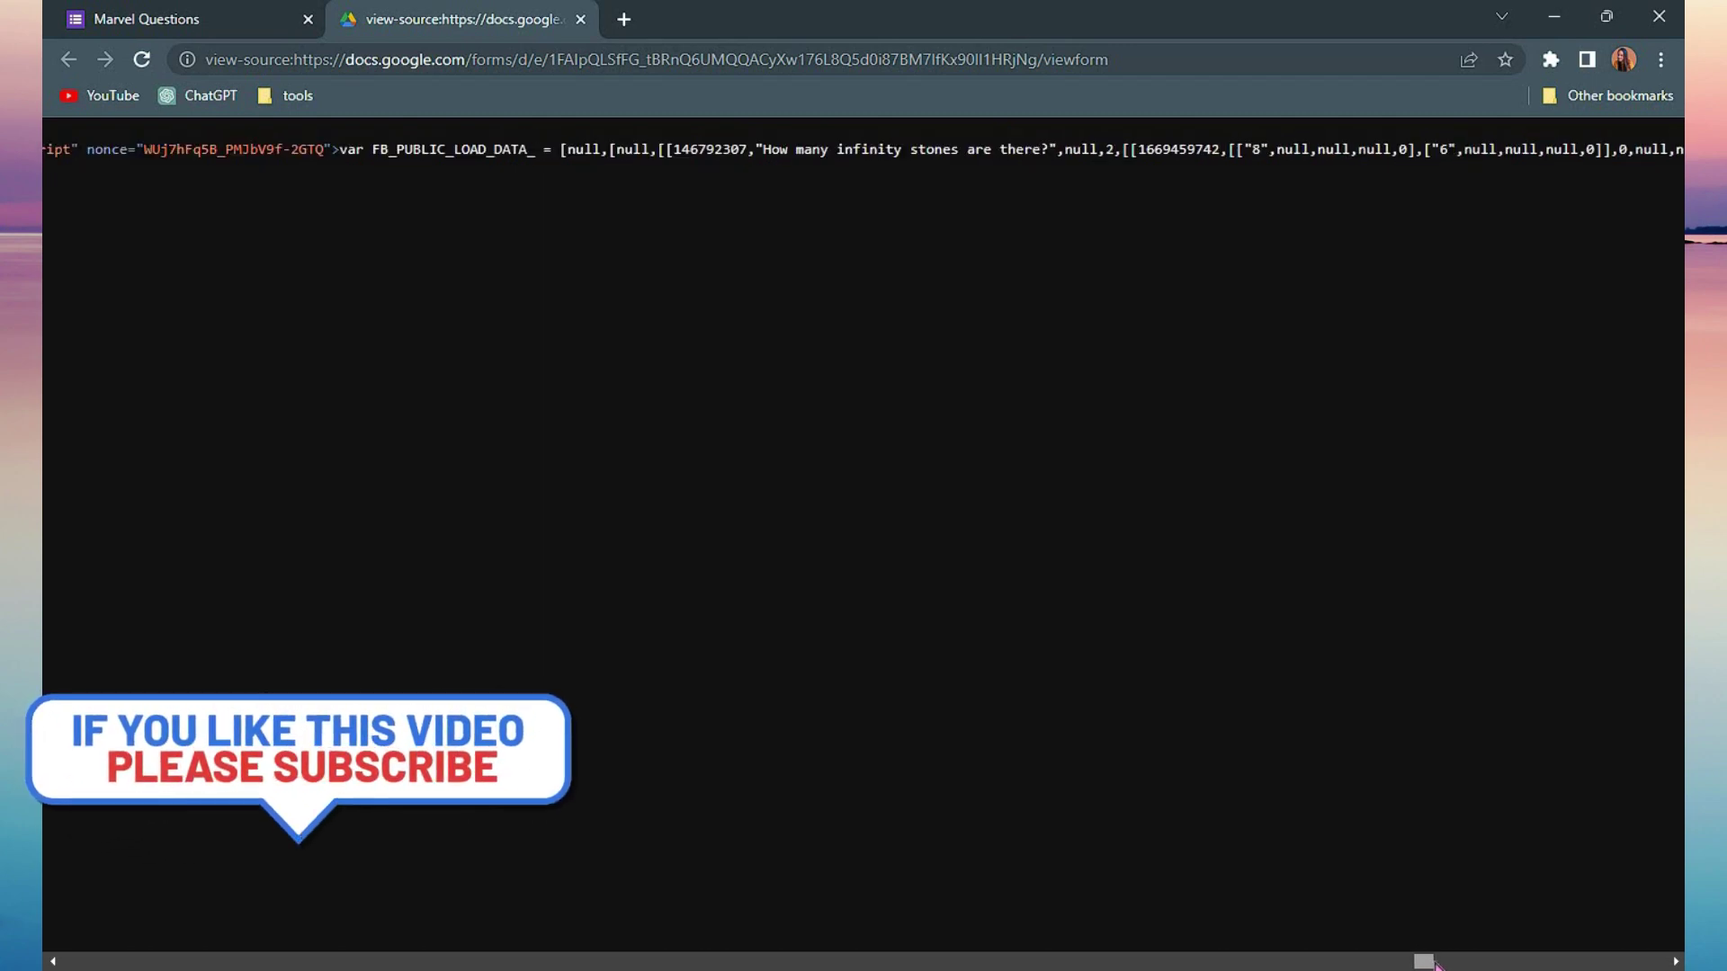
drag(1428, 962, 1433, 962)
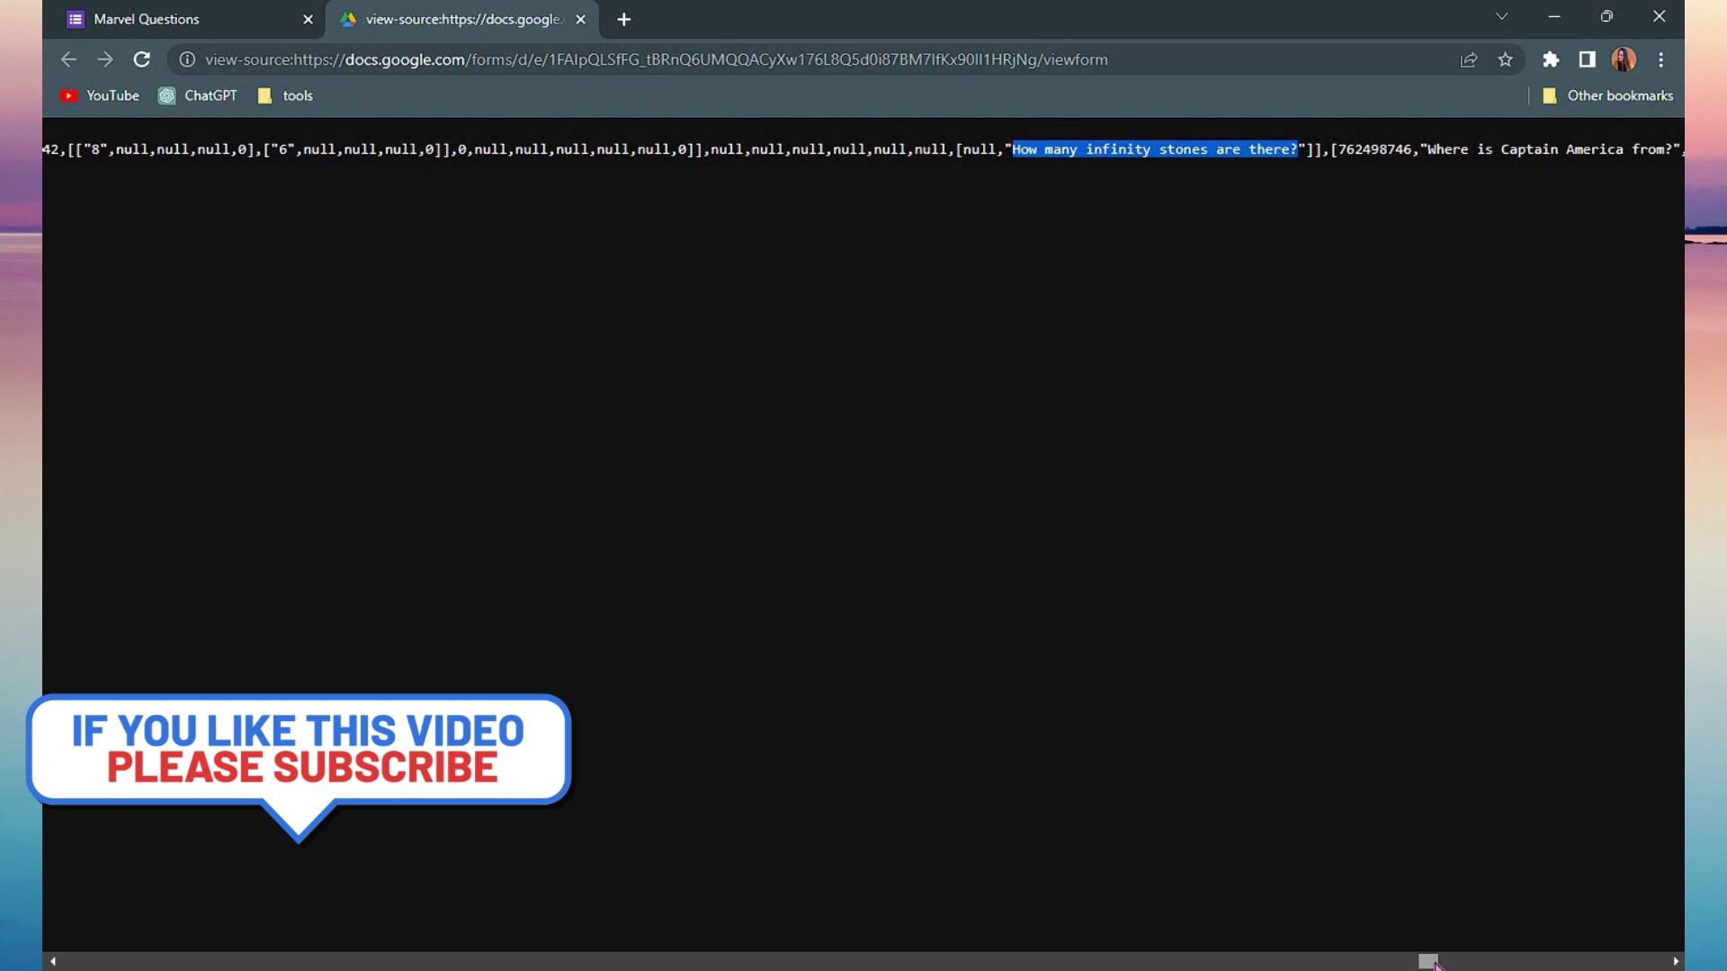
click(74, 14)
click(632, 442)
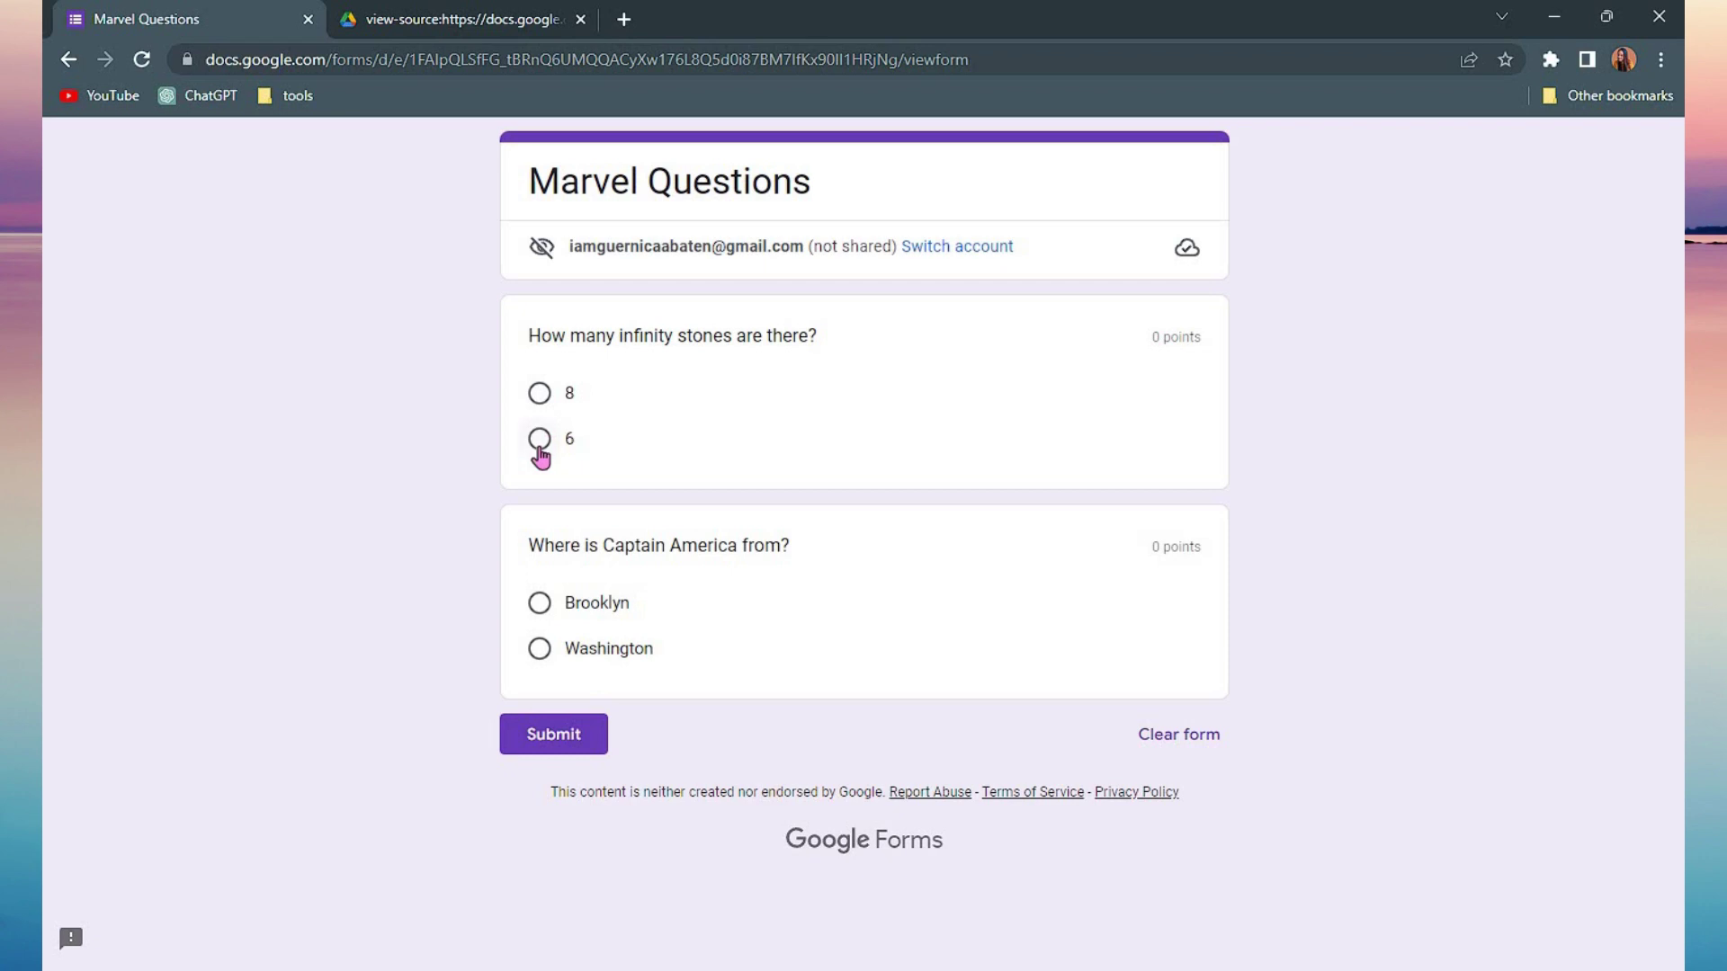
click(540, 440)
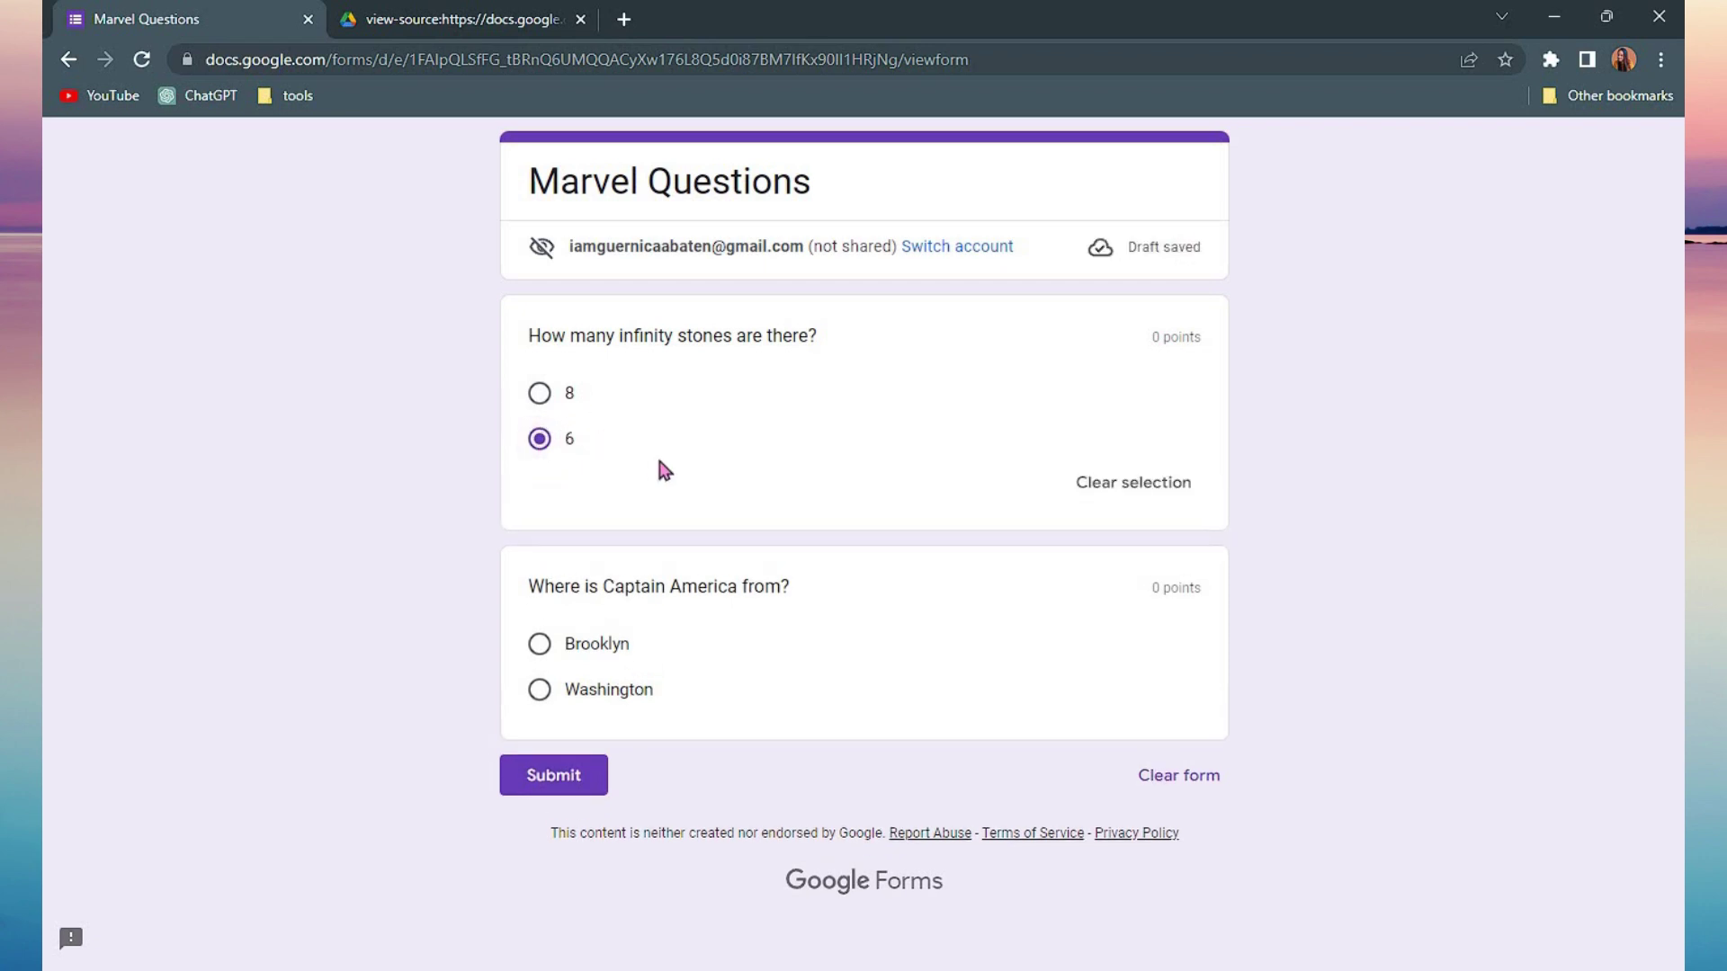
click(373, 17)
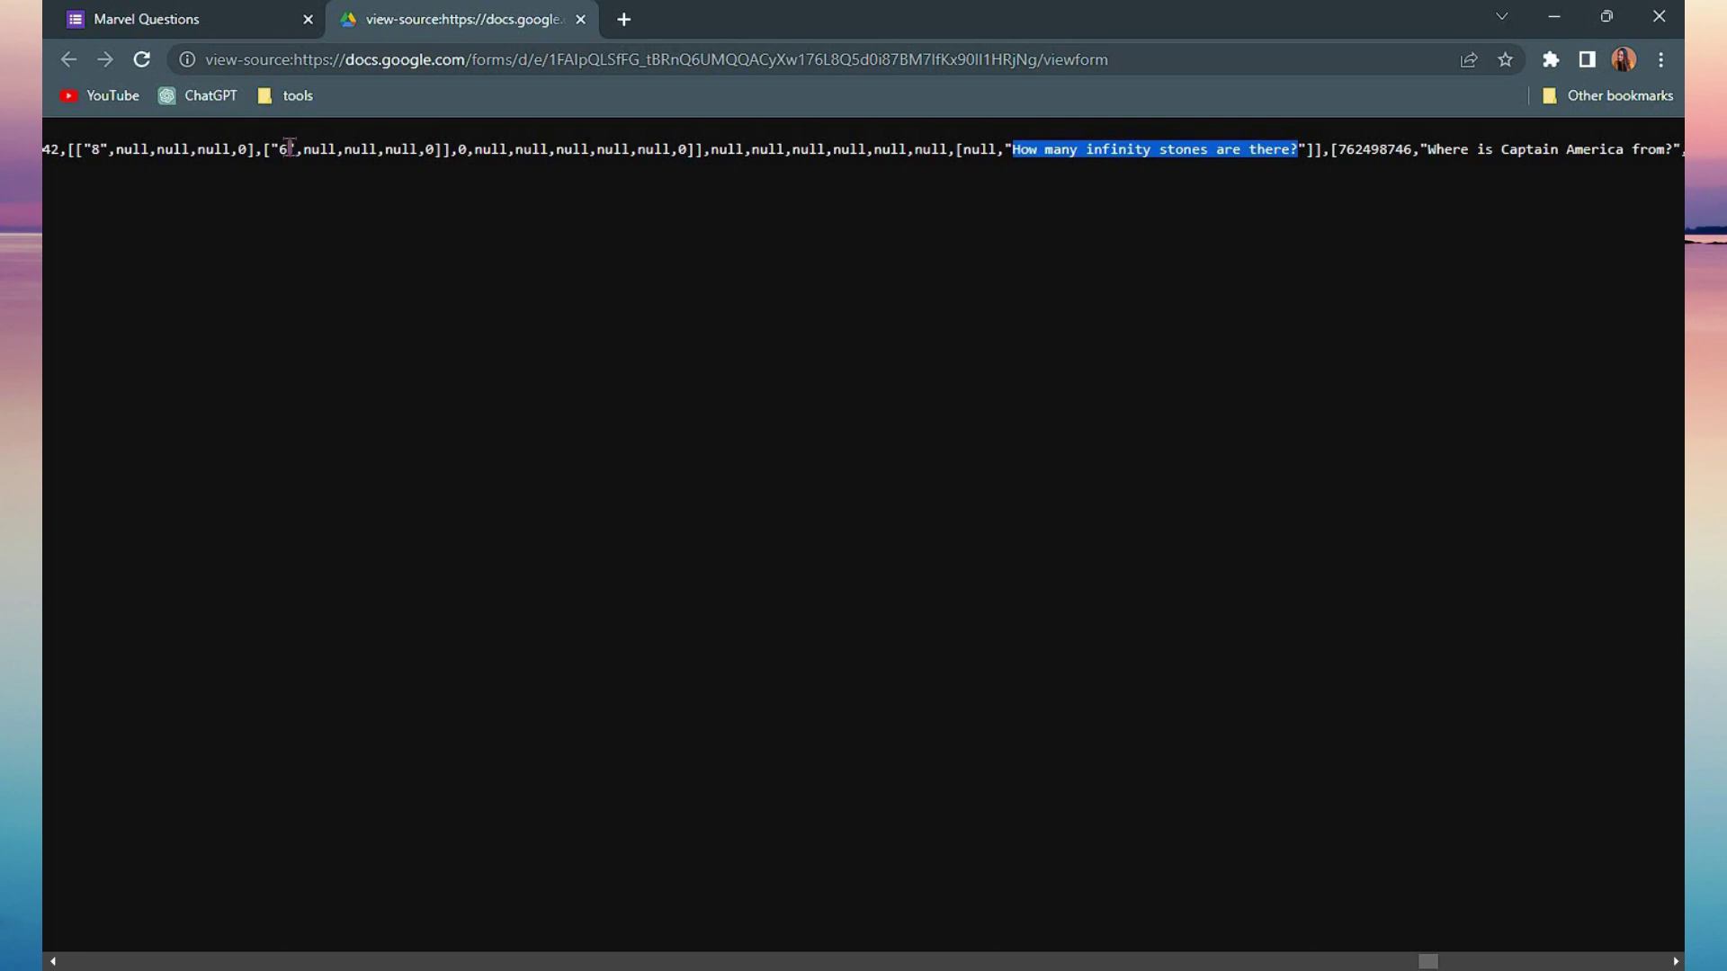
Check the page source once more and close the source tab.
key(ctrl+shift+Tab)
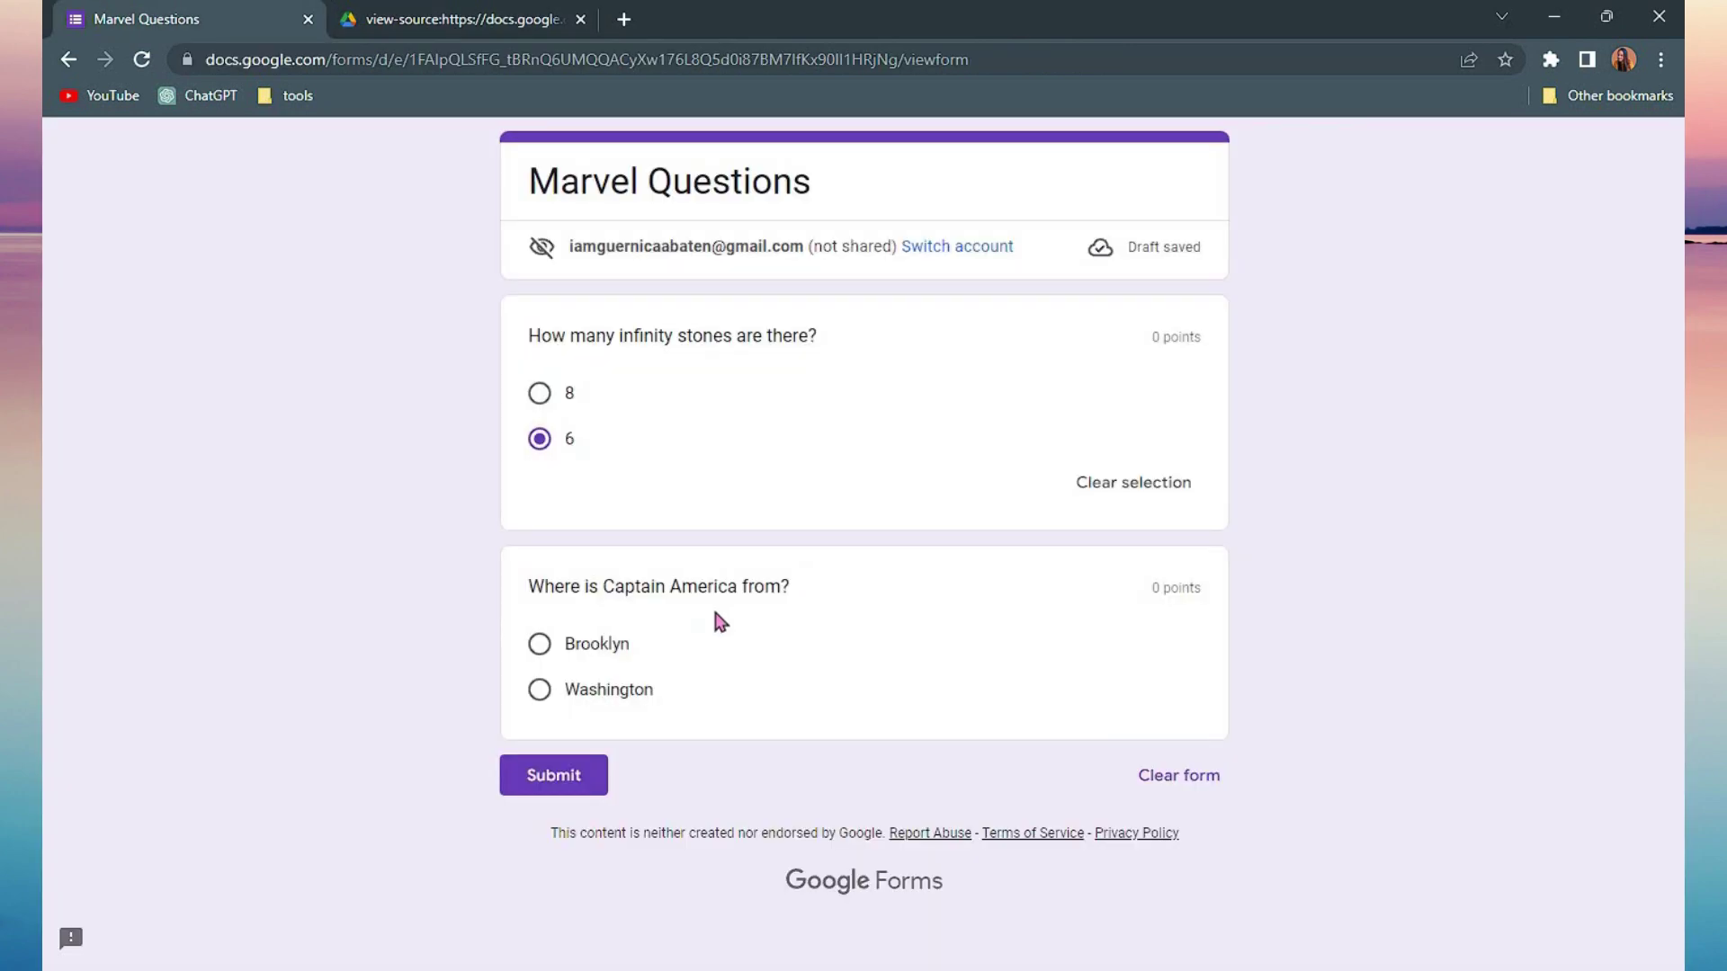
click(415, 16)
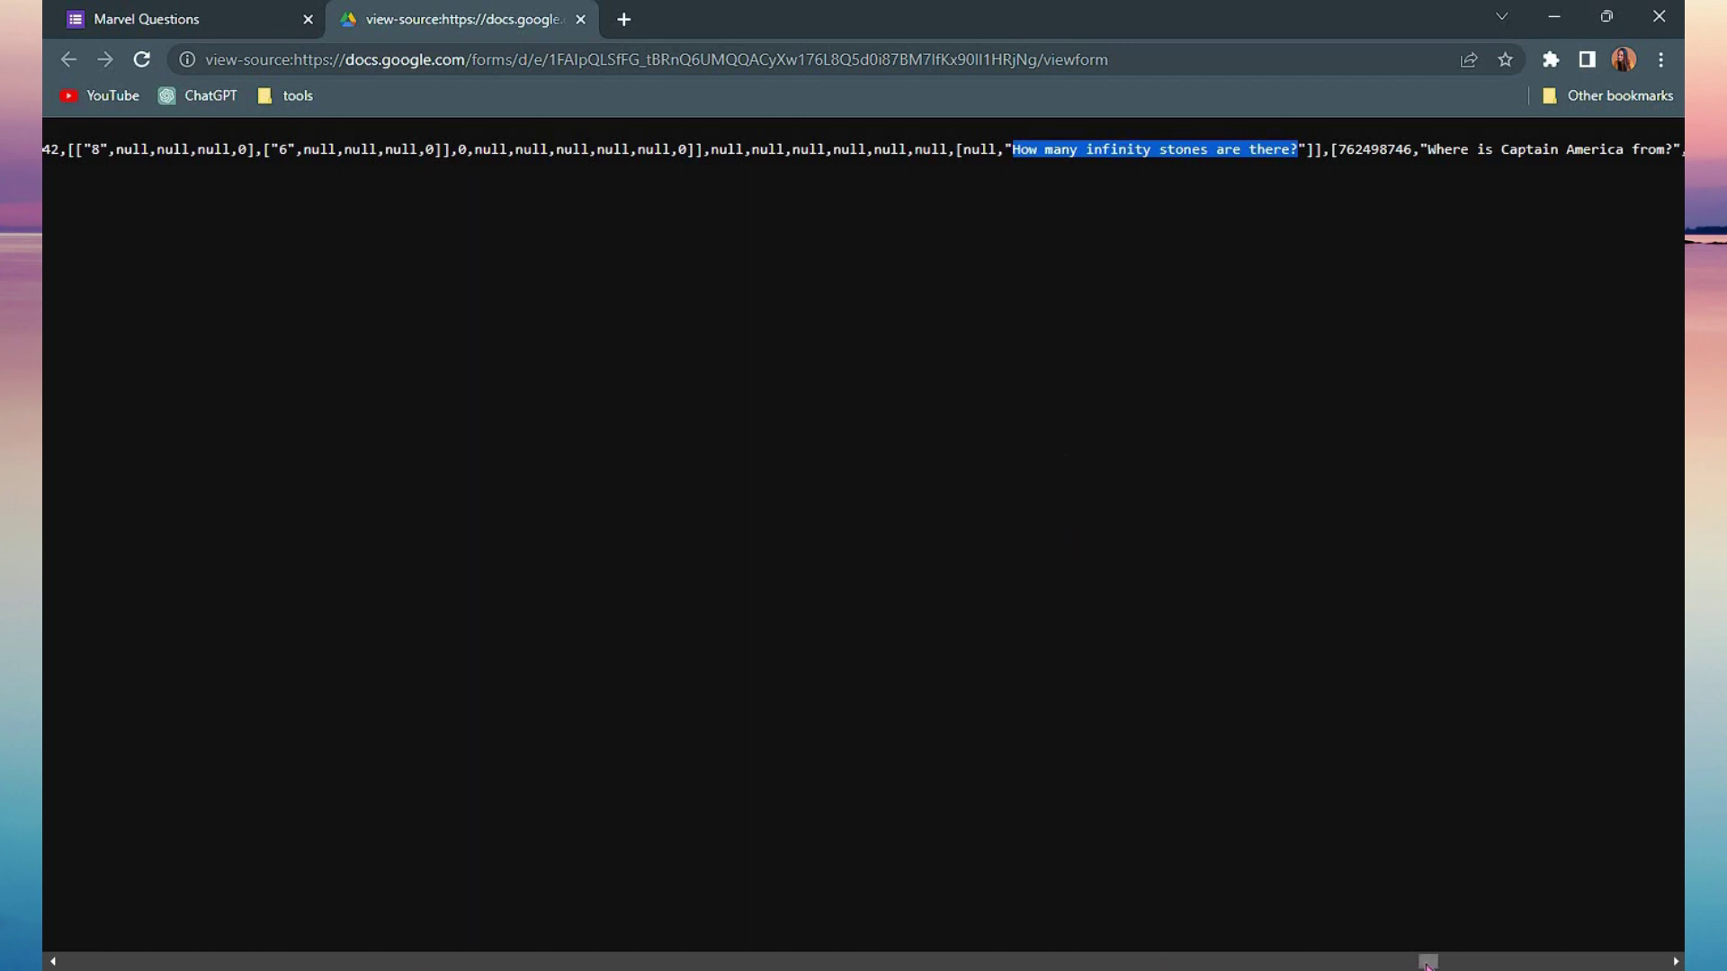
key(ctrl+w)
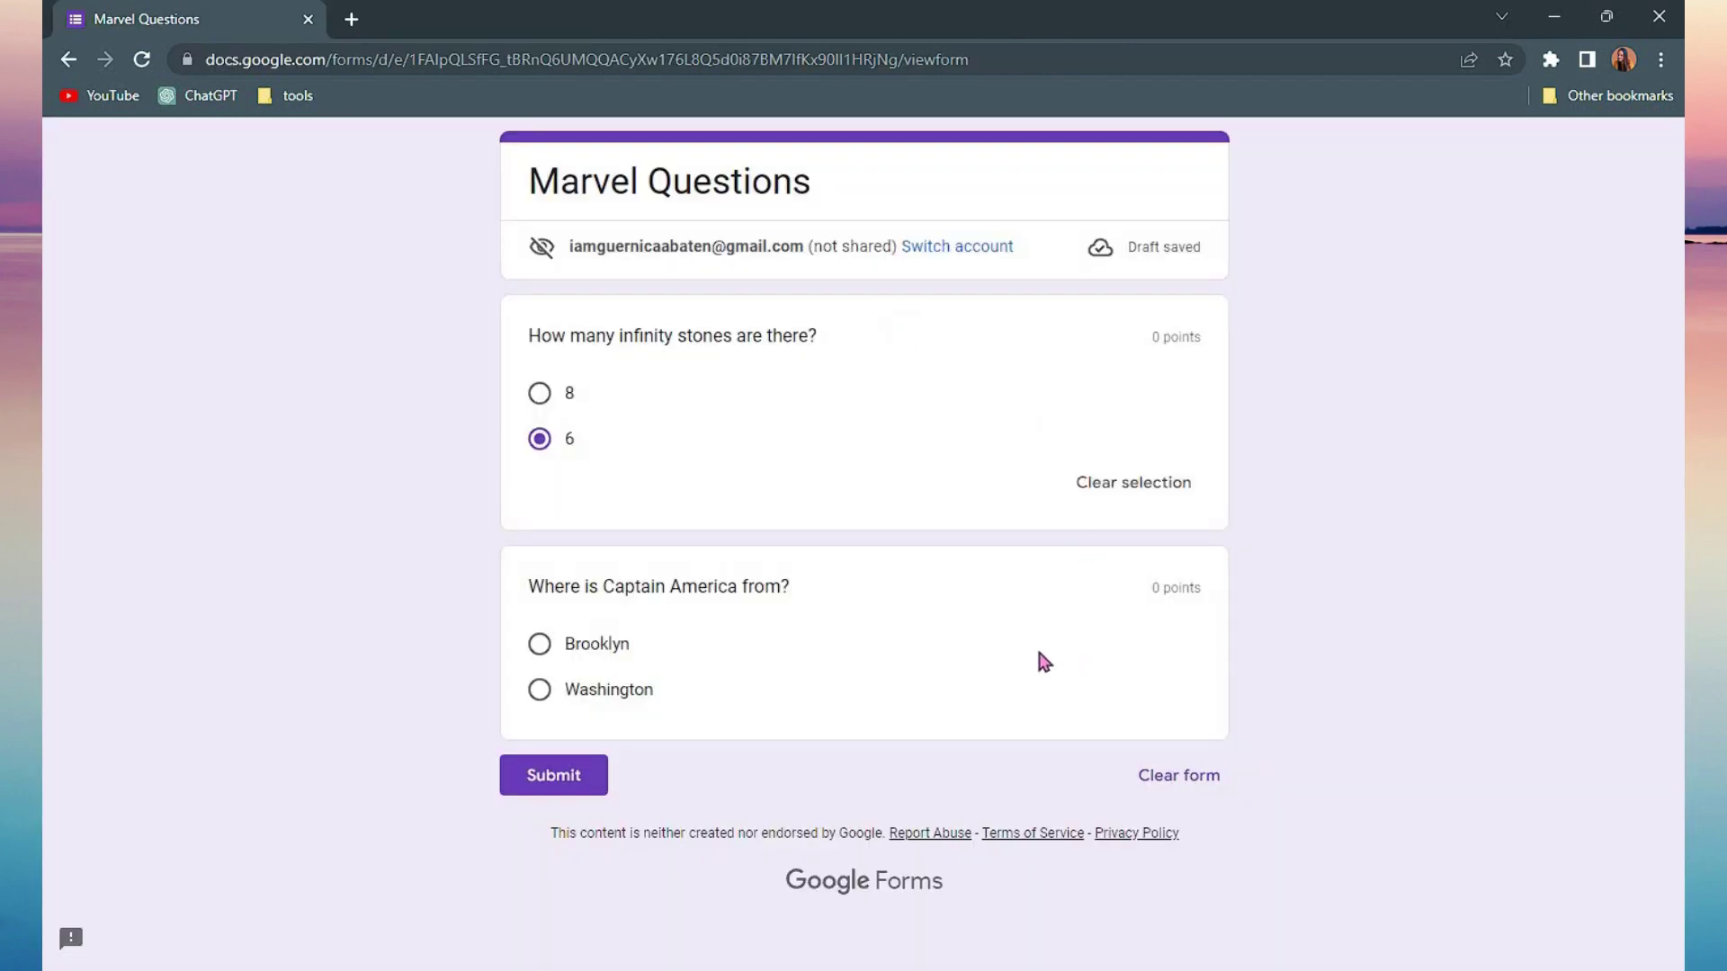
Answer Brooklyn for Captain America, submit the quiz and view the score.
click(540, 645)
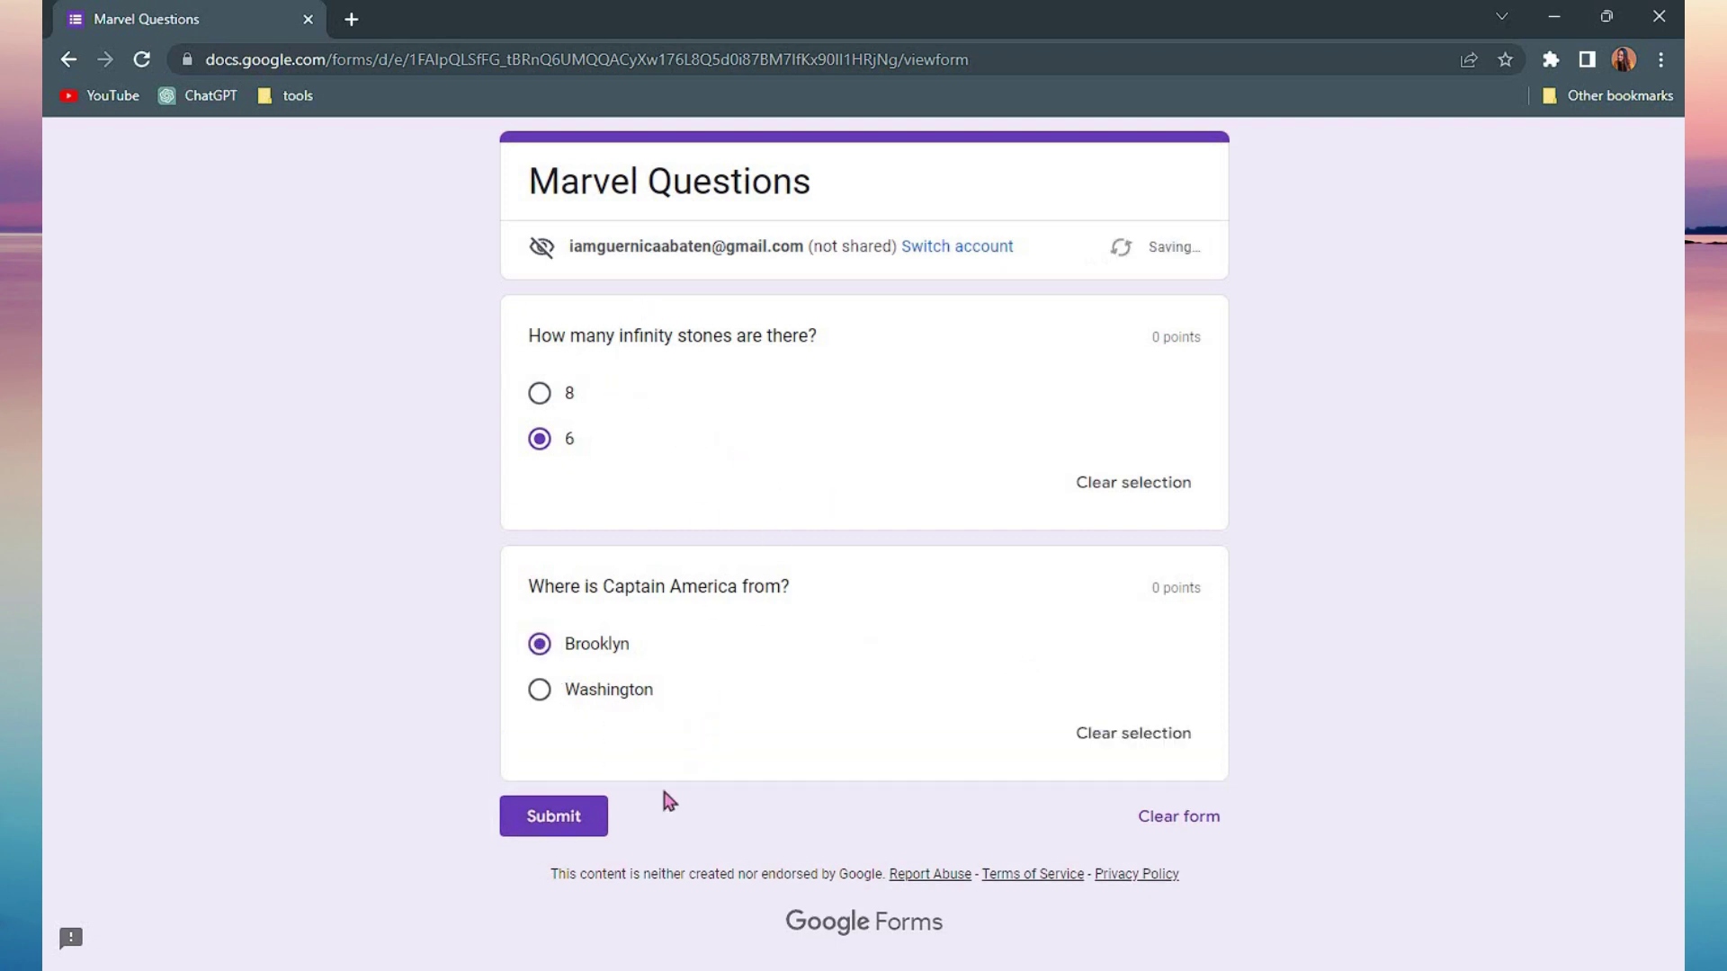
click(588, 832)
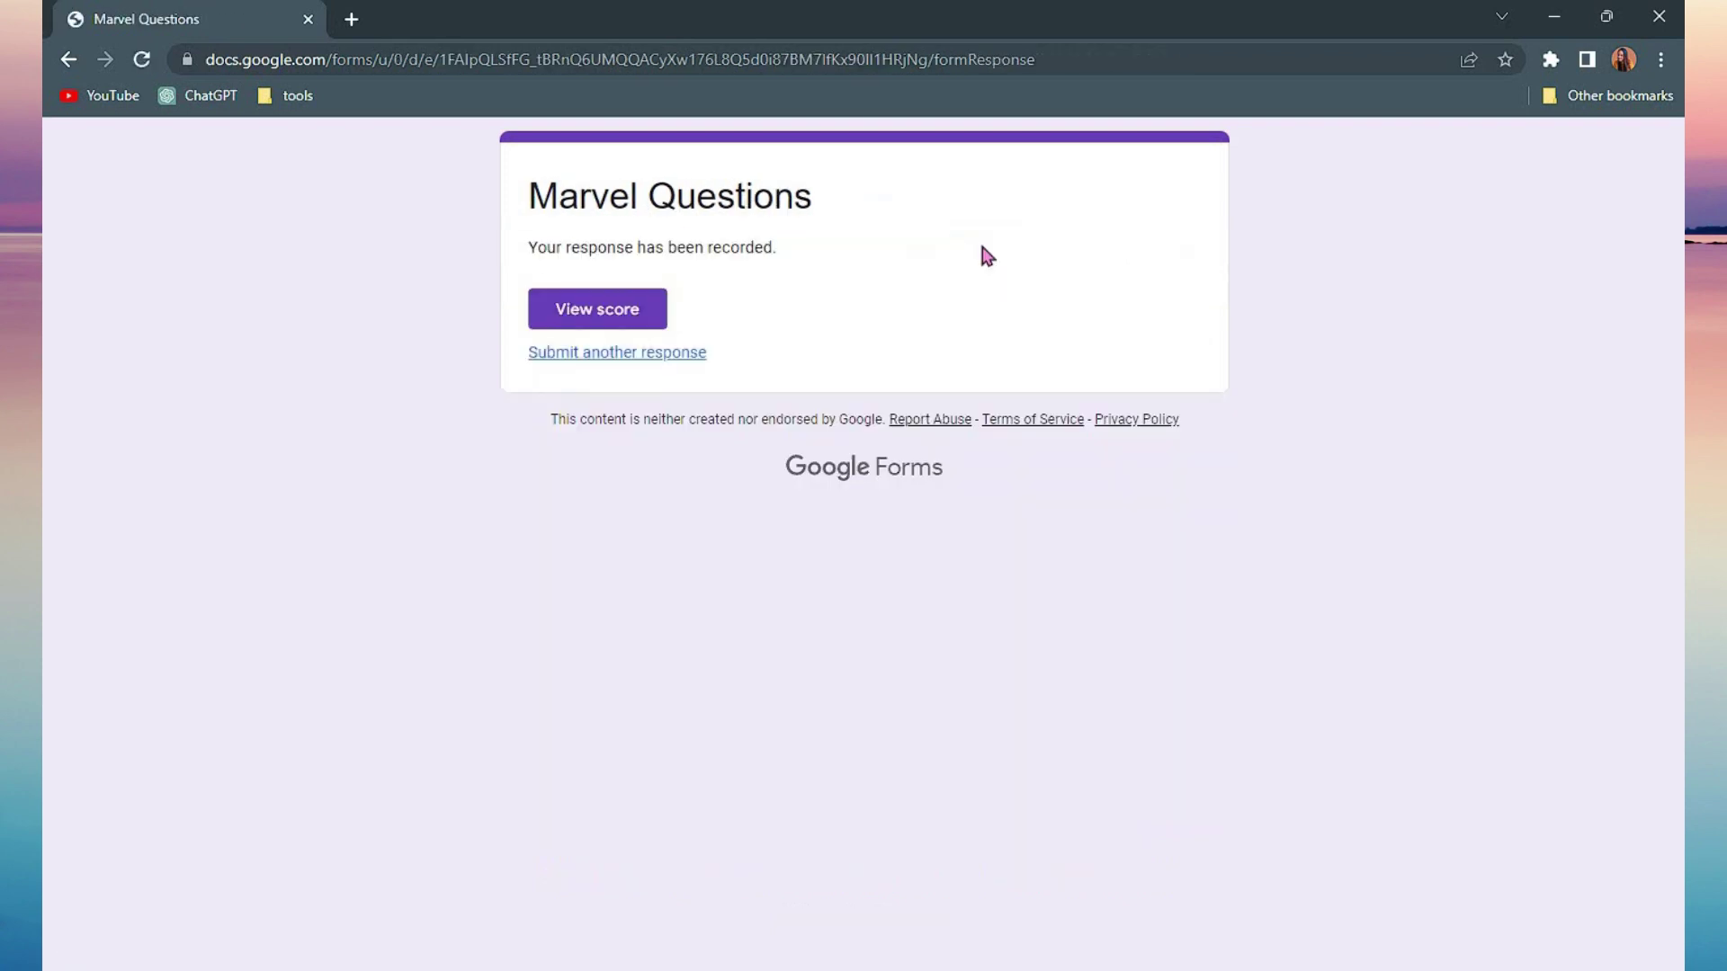
click(625, 308)
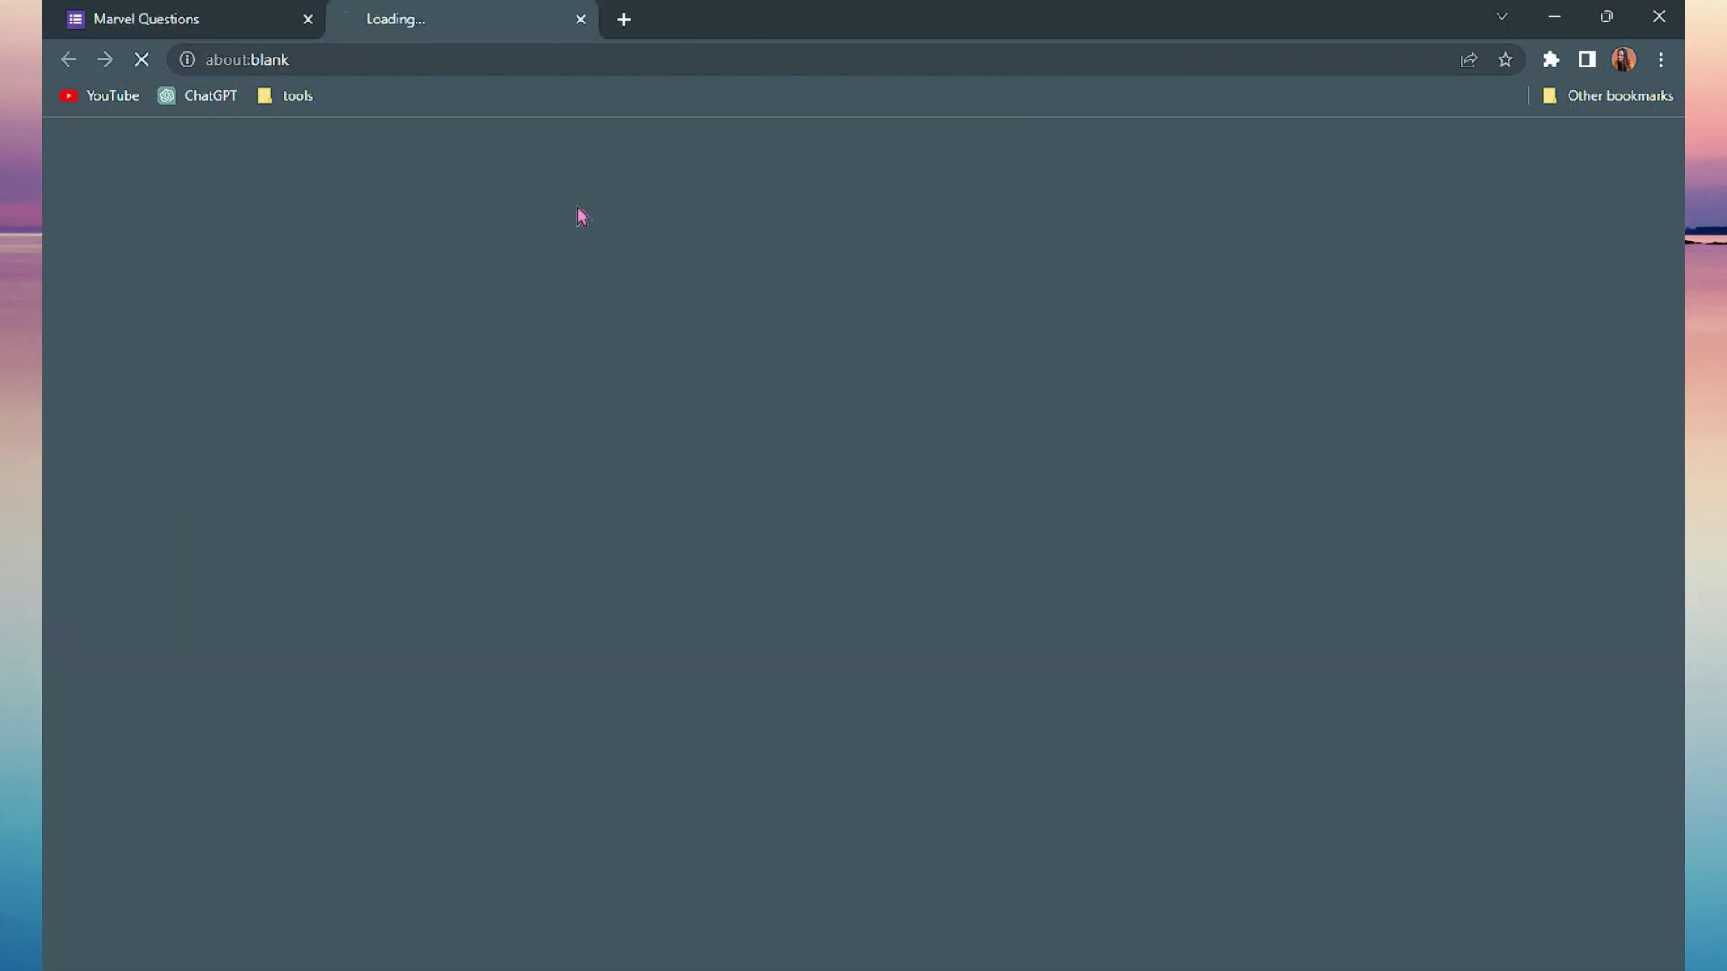